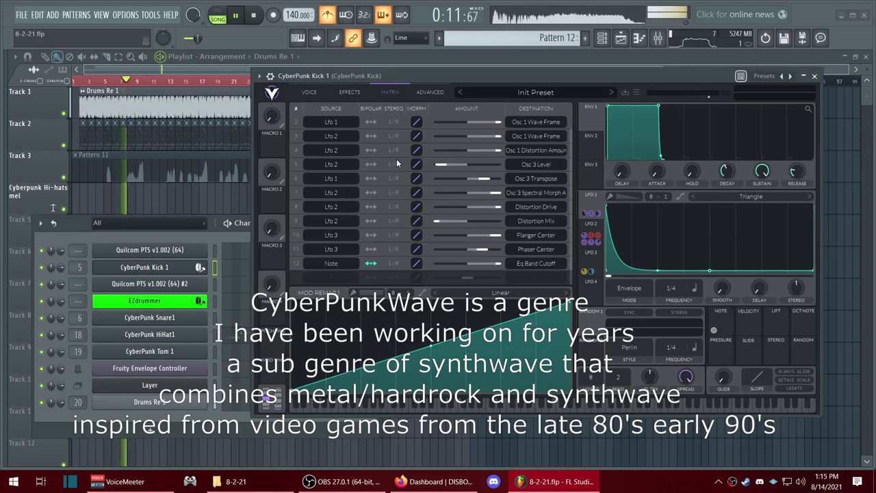
Review the modulation matrix and the oscillator settings of CyberPunk Kick 1.
scroll(400, 164, up, 1)
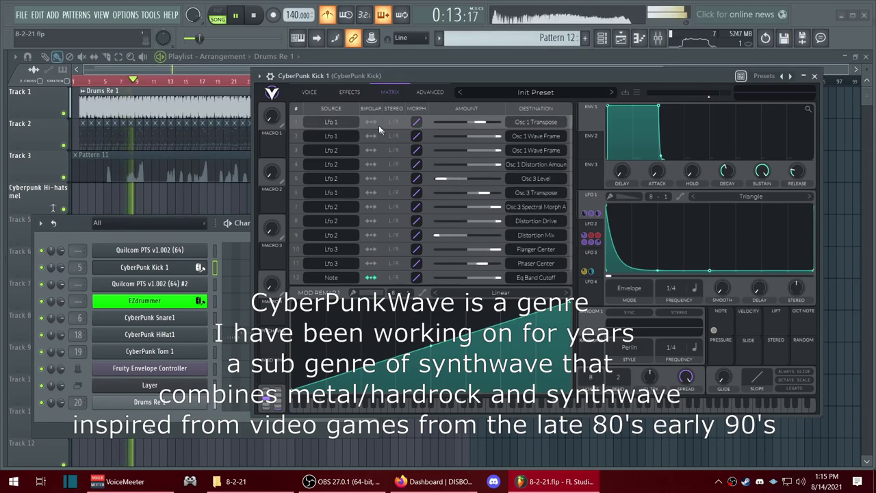
click(309, 91)
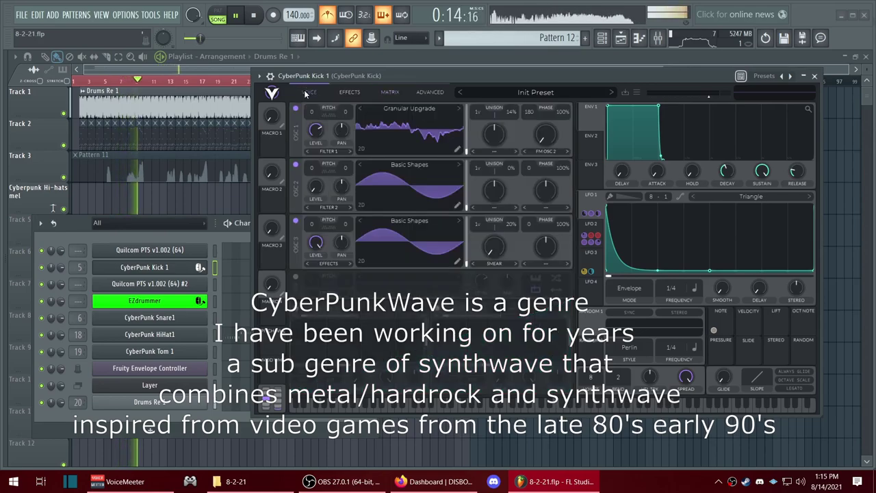
Examine the CyberPunk Snare1 synth's oscillators, effects and full modulation matrix, and close its window.
click(169, 318)
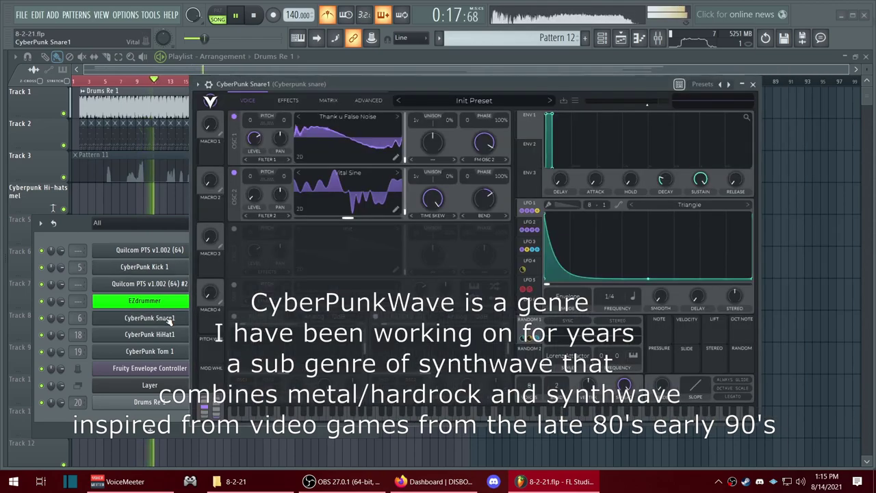
click(288, 101)
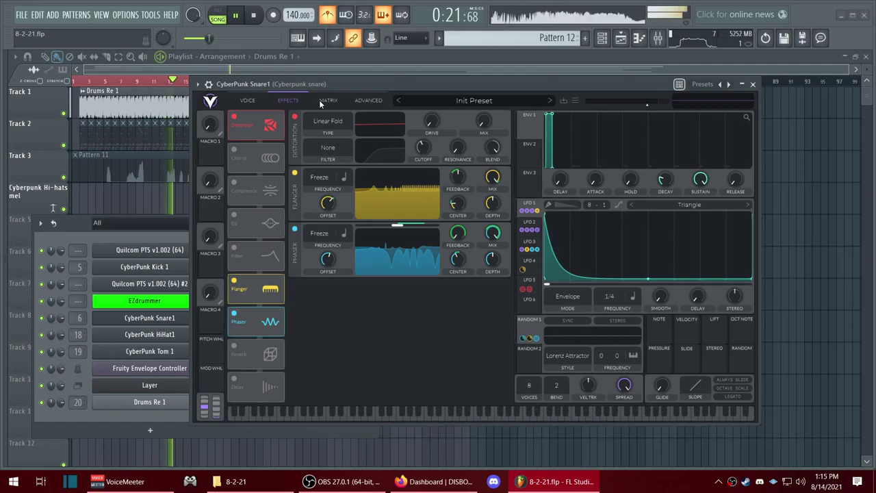
click(327, 101)
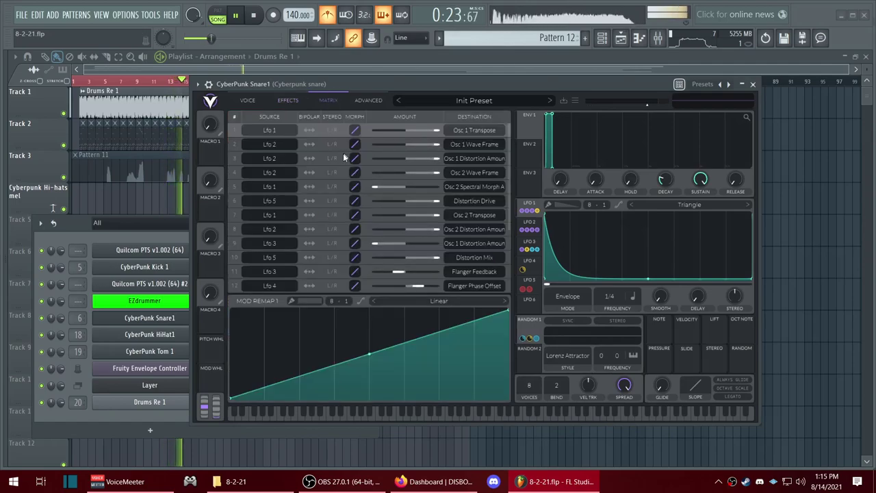
scroll(335, 154, down, 1)
scroll(334, 156, down, 1)
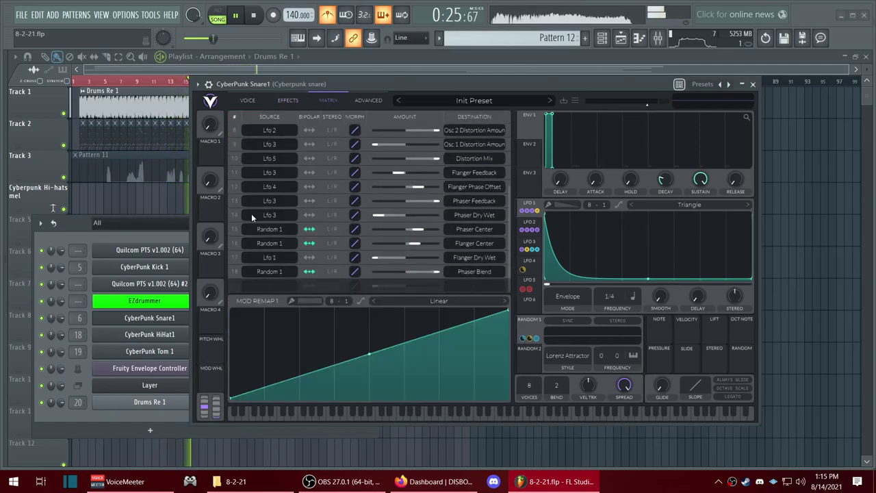
click(150, 319)
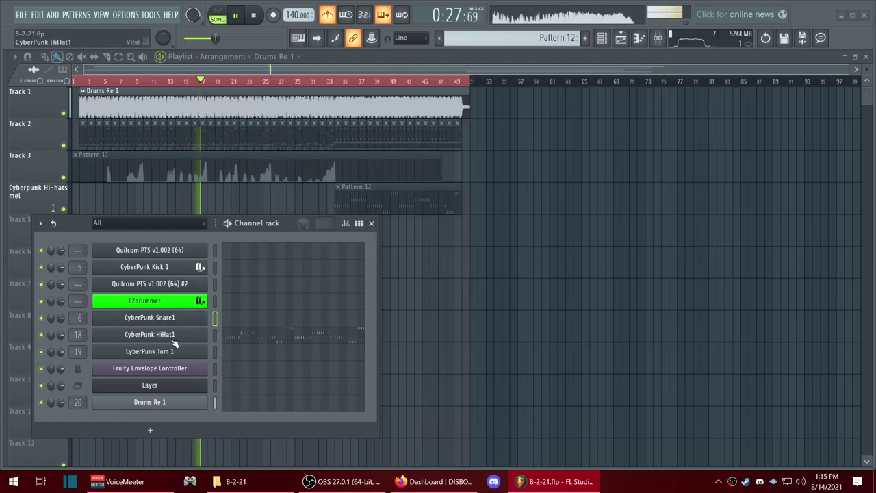
Examine the CyberPunk HiHat1 synth's oscillators, effects and modulation matrix, and close its window.
click(175, 337)
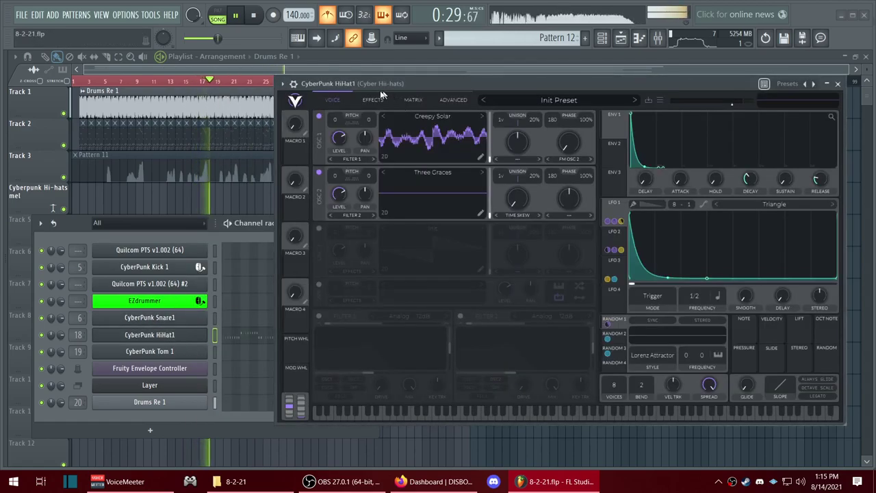
click(373, 100)
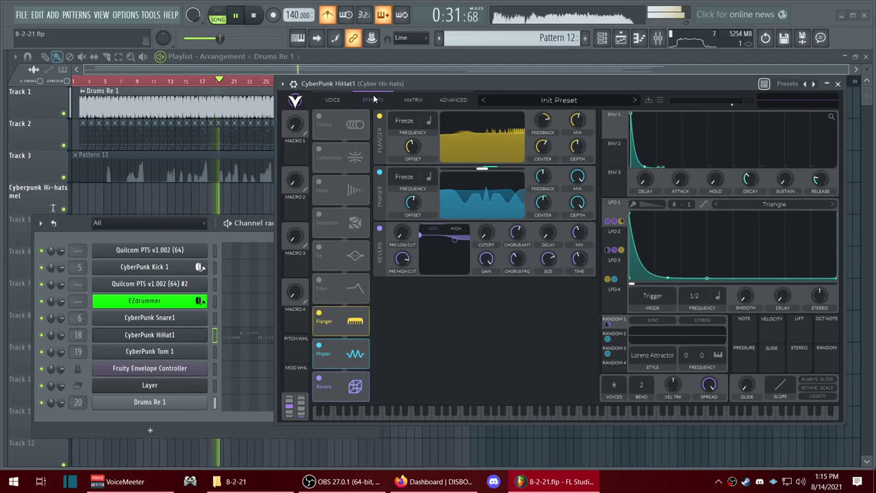
click(412, 100)
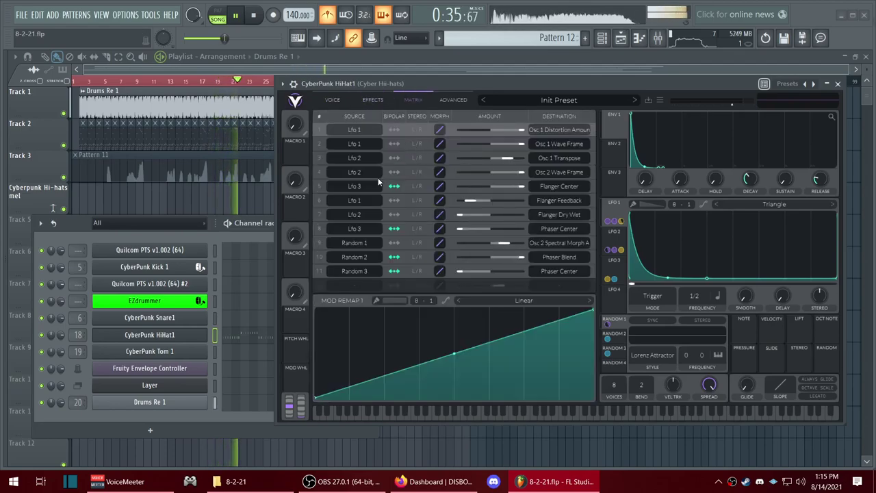
click(195, 335)
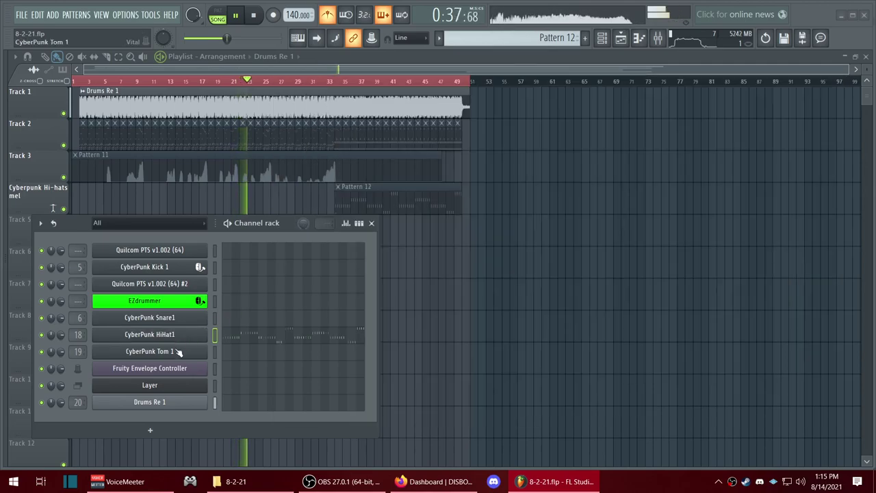
Examine the CyberPunk Tom 1 synth's oscillators, effects and modulation matrix, and close its window.
click(175, 351)
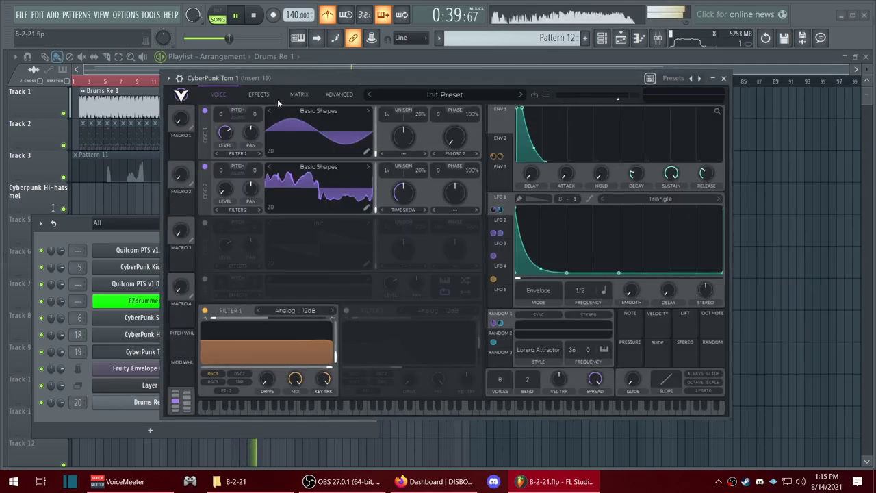
click(260, 94)
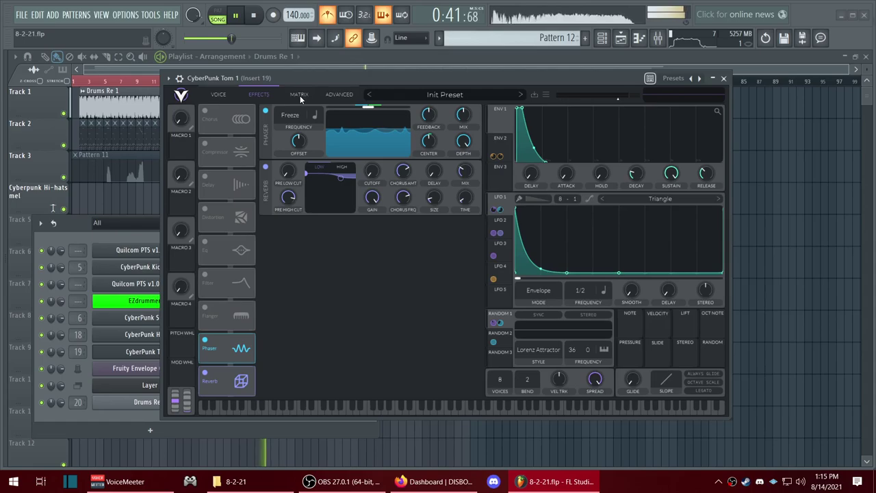
click(300, 95)
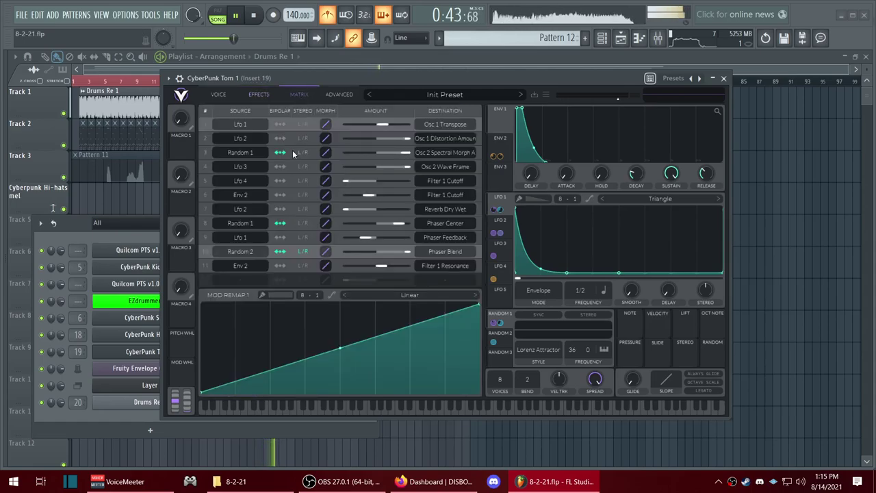
click(126, 354)
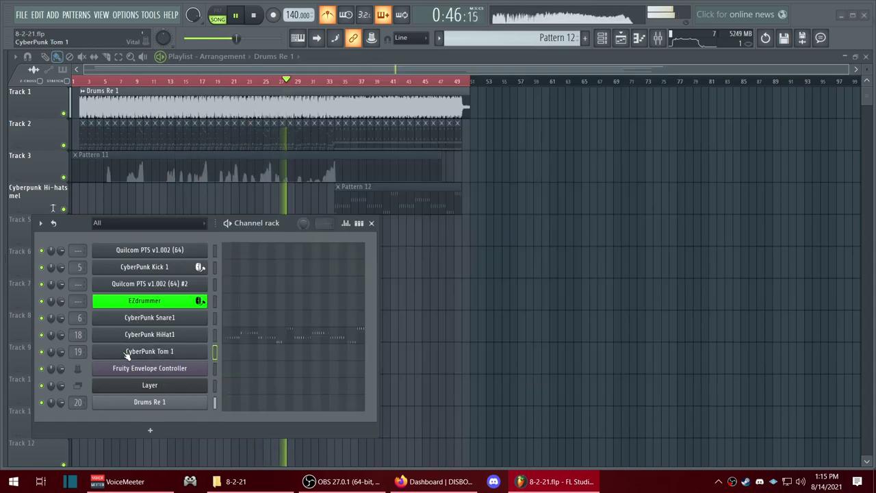
Look through EZdrummer's mixer, drum kit, groove browser and search views, and close the plugin.
click(154, 301)
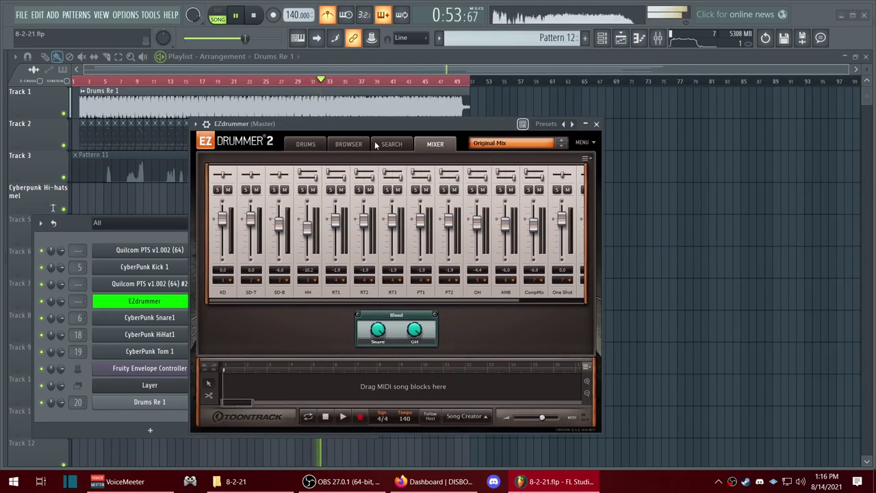
click(306, 144)
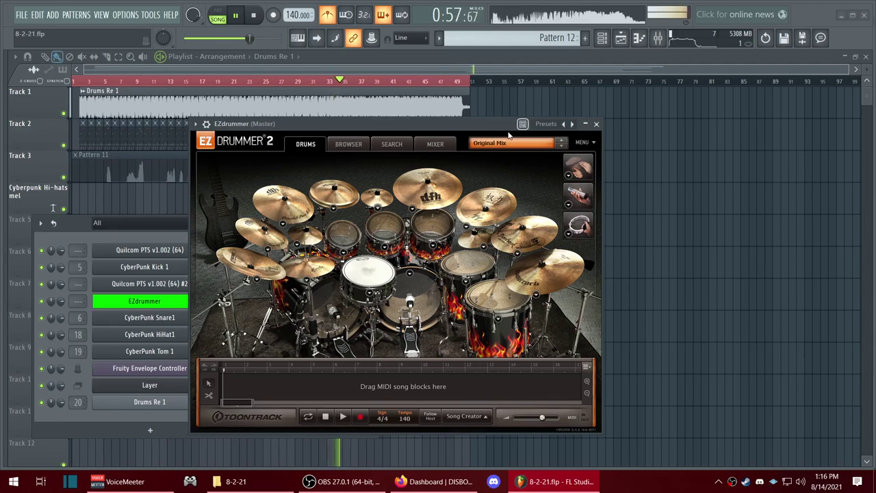
click(355, 144)
click(383, 145)
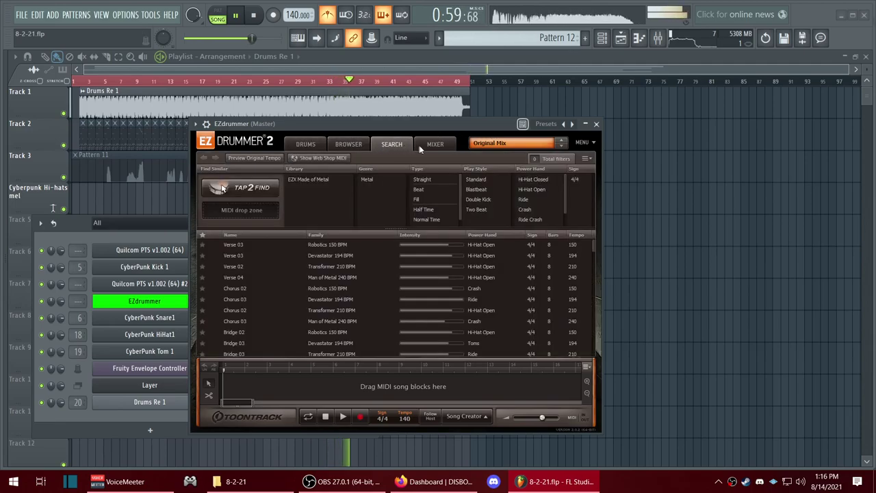
click(425, 145)
click(308, 146)
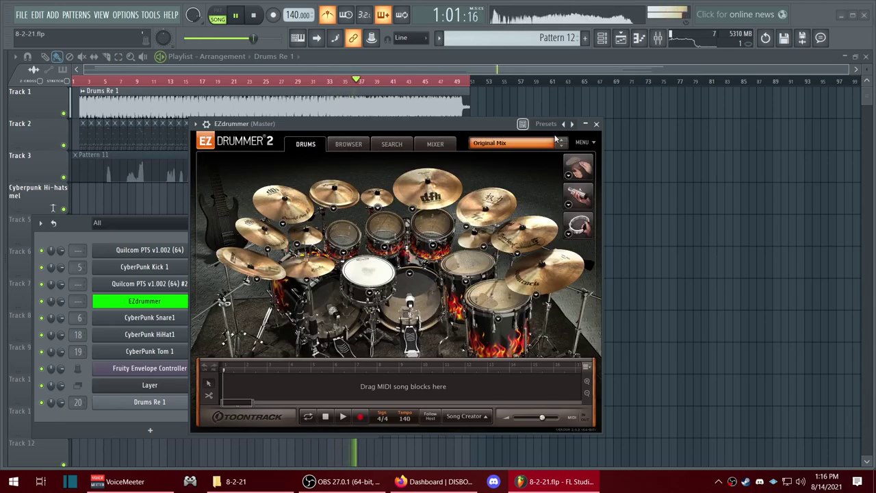
click(597, 124)
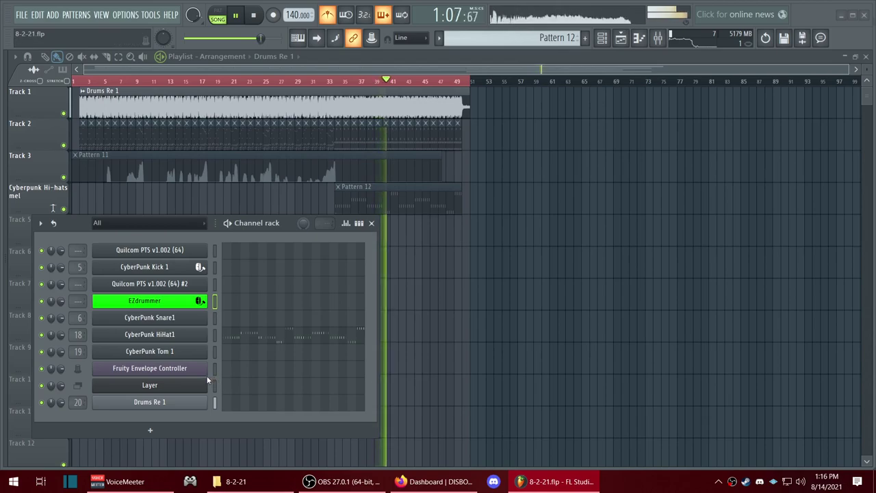
Inspect the CyberPunk HiHat1 notes of Pattern 12 in the piano roll along their whole length, and close it.
click(282, 335)
drag(369, 128, 449, 83)
drag(849, 97, 407, 98)
drag(377, 98, 873, 97)
drag(520, 97, 82, 97)
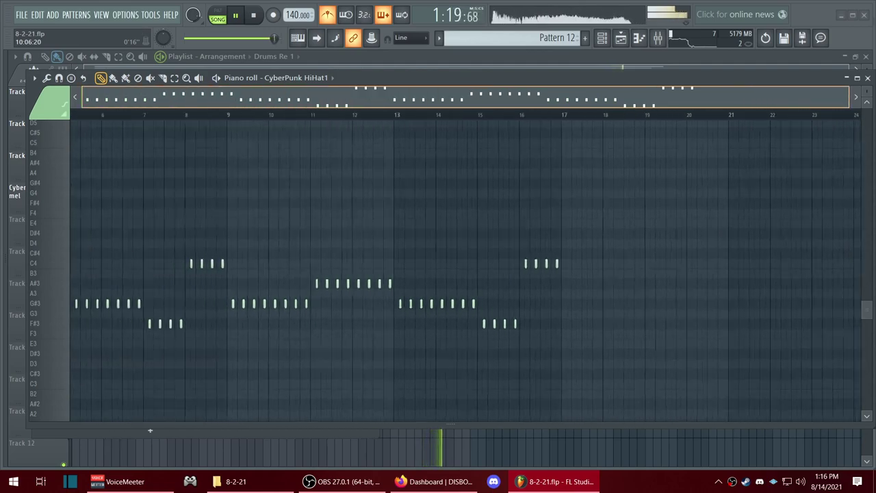
drag(700, 77, 649, 88)
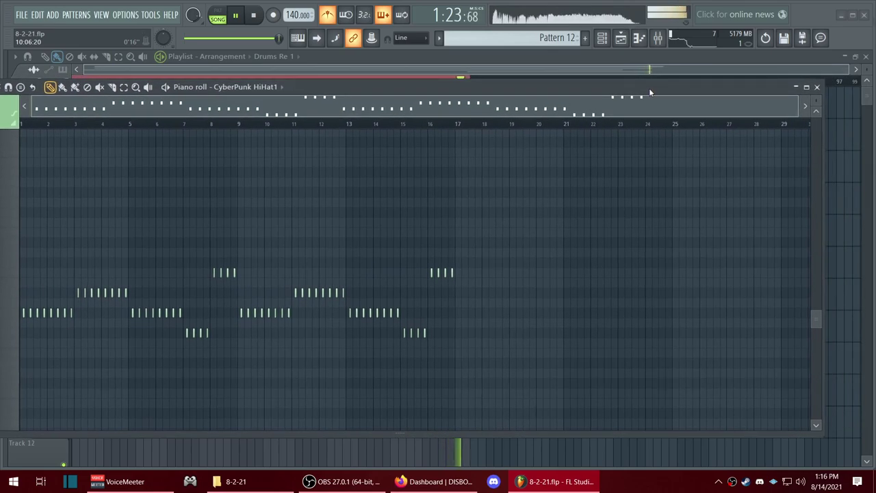
click(816, 87)
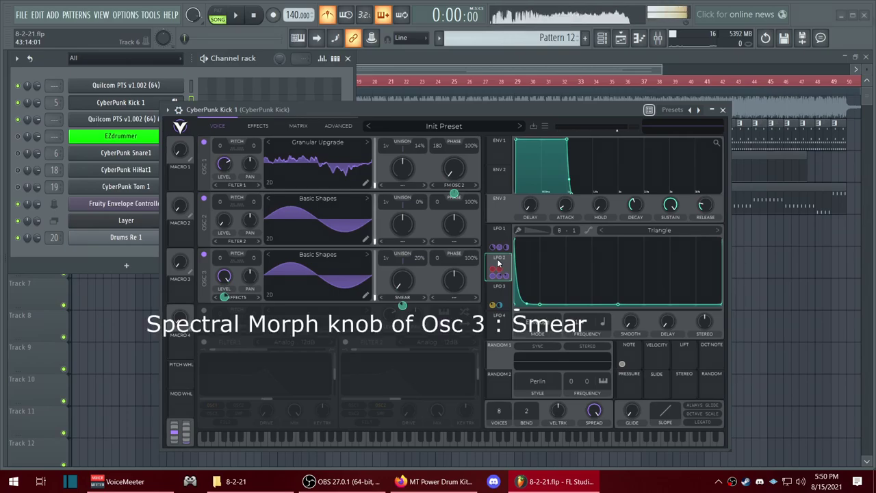
Play the song while examining the oscillators and effects of CyberPunk Kick 1.
click(257, 126)
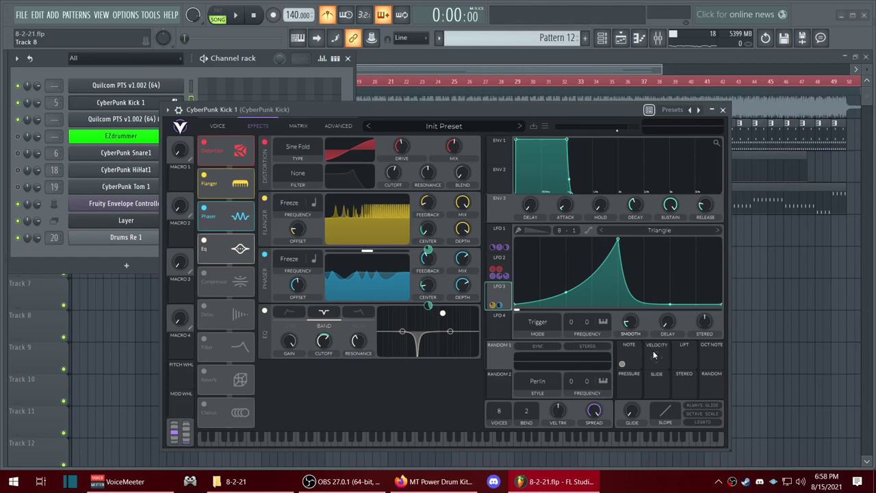
key(space)
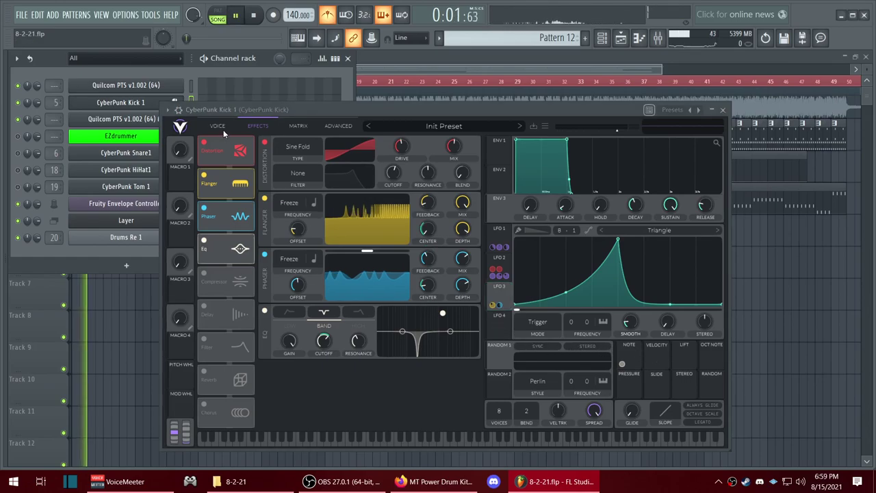
click(226, 128)
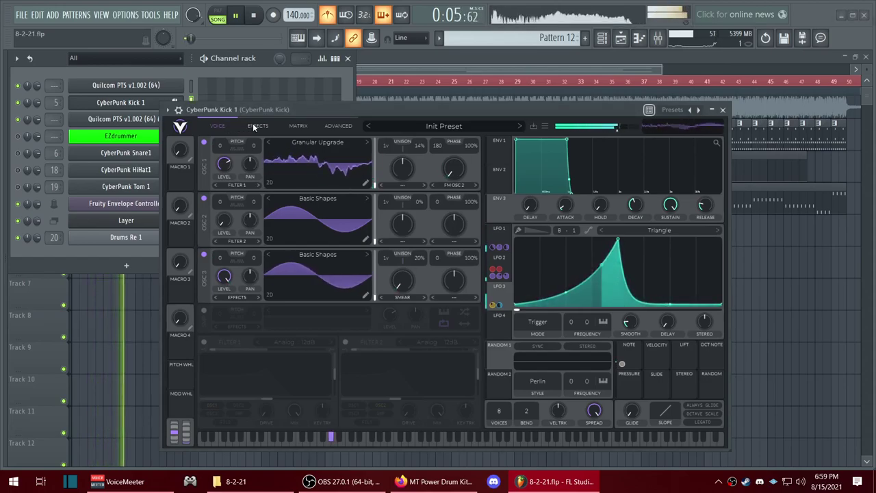
click(252, 126)
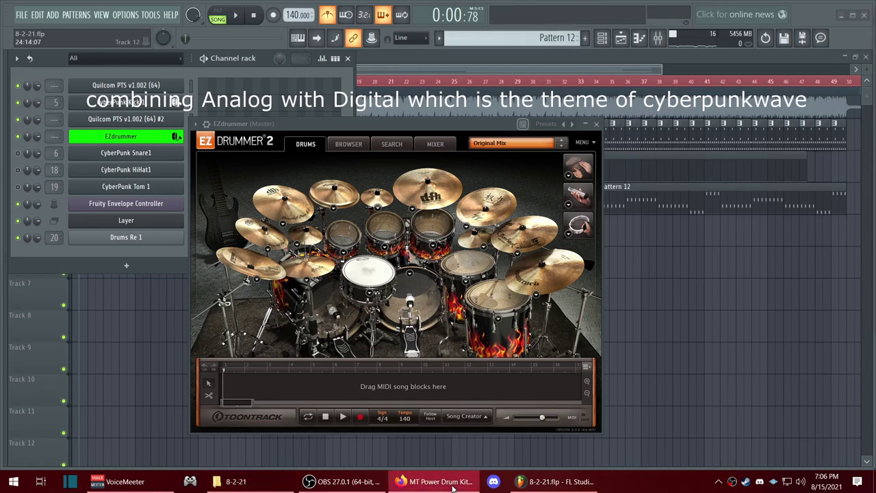
Switch to Firefox and look through the MT Power Drum Kit 2 web page, including its system requirements.
drag(290, 79, 290, 79)
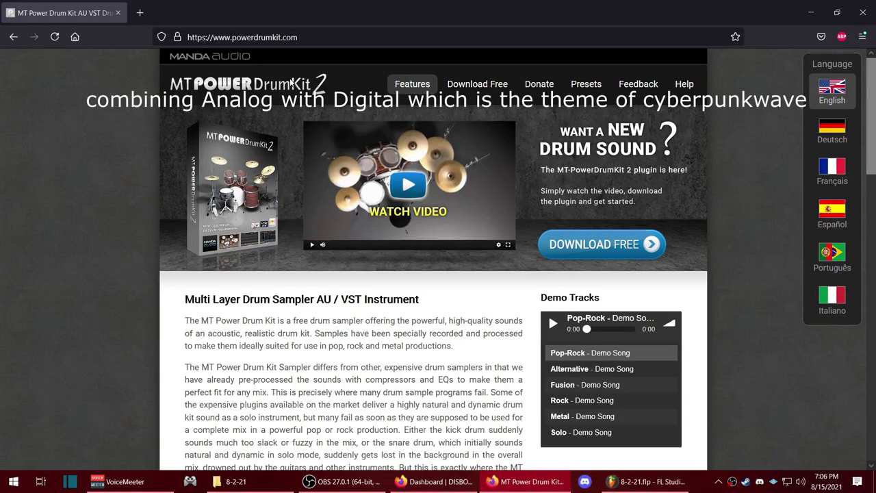
scroll(291, 81, down, 15)
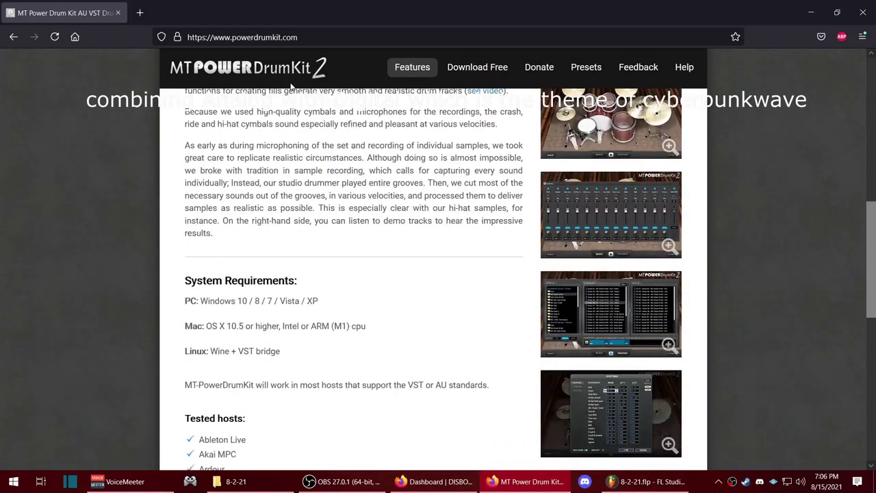
scroll(290, 87, down, 3)
scroll(290, 87, up, 20)
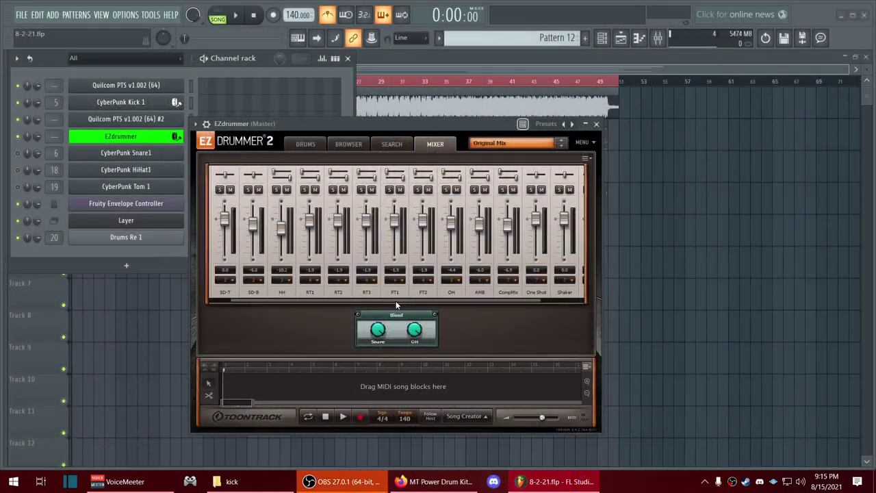
Look across the channels of the EZdrummer mixer.
mouse_move(383, 301)
mouse_down()
mouse_move(439, 304)
mouse_move(366, 298)
mouse_up()
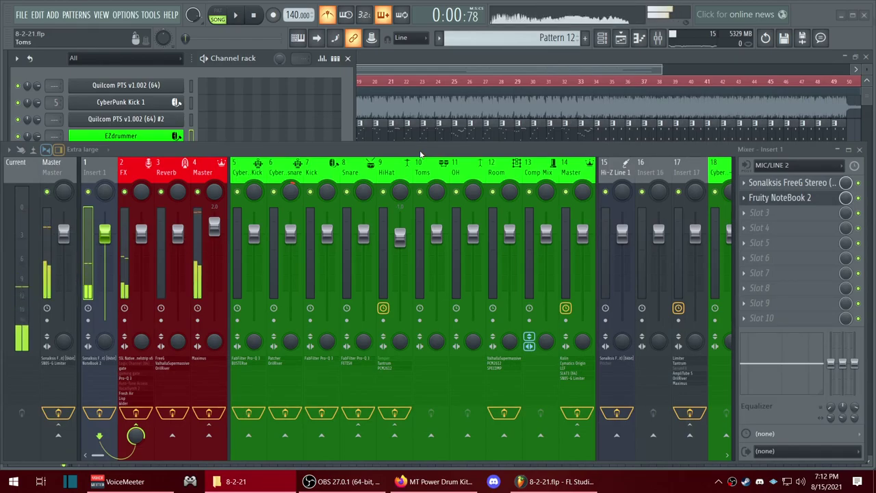
Reposition the mixer and open the FabFilter Pro-Q 3 equalizer of the CyberPunk Kick mixer track.
drag(420, 154, 411, 182)
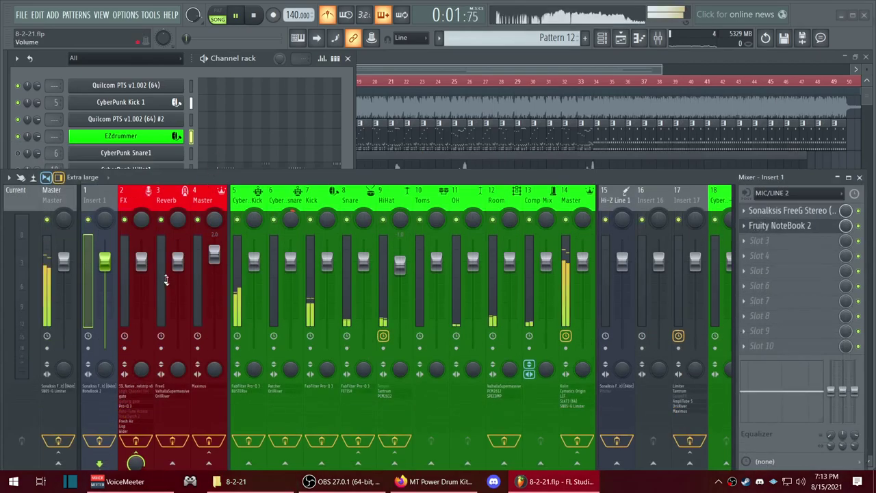
click(250, 193)
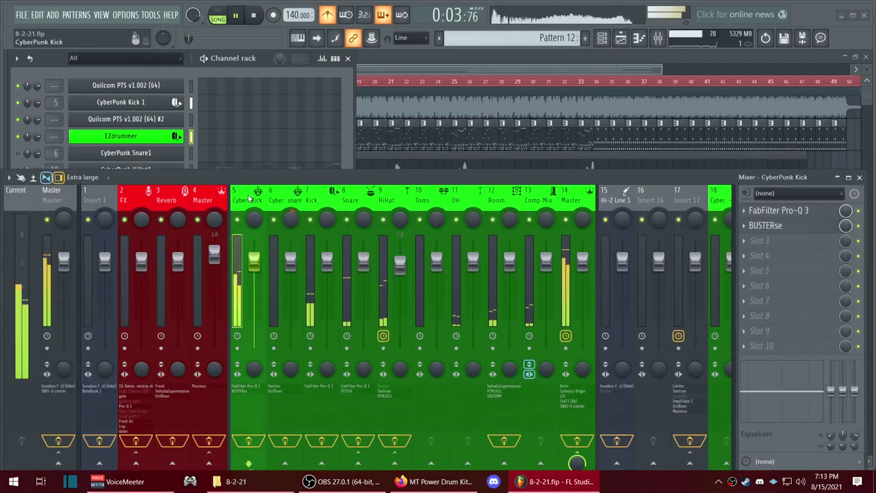
click(787, 211)
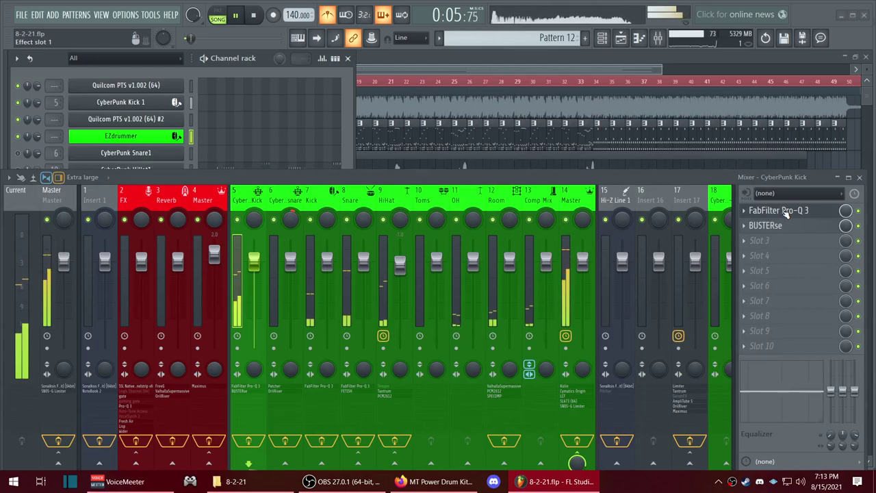
mouse_move(521, 135)
mouse_down()
mouse_move(695, 131)
mouse_move(517, 127)
mouse_up()
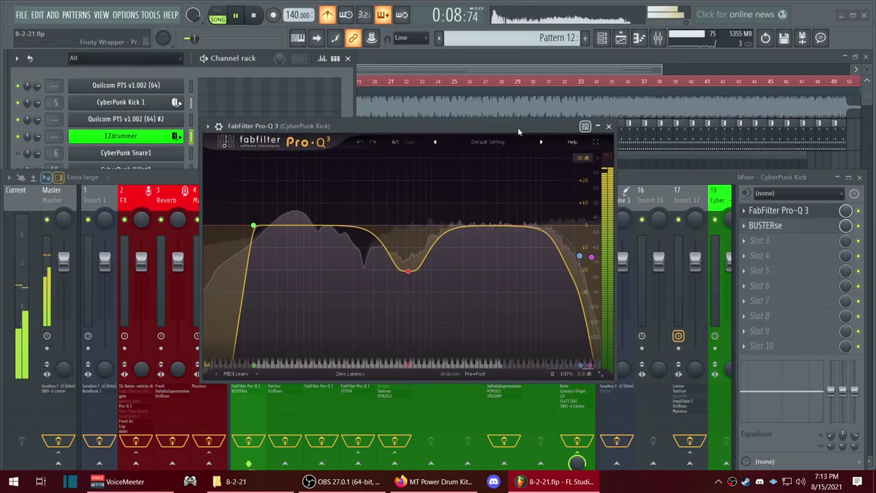
Swap the equalizer window for the BUSTERse compressor on the CyberPunk Kick track, view its settings in the middle of the mixer, and close it.
click(797, 213)
click(782, 228)
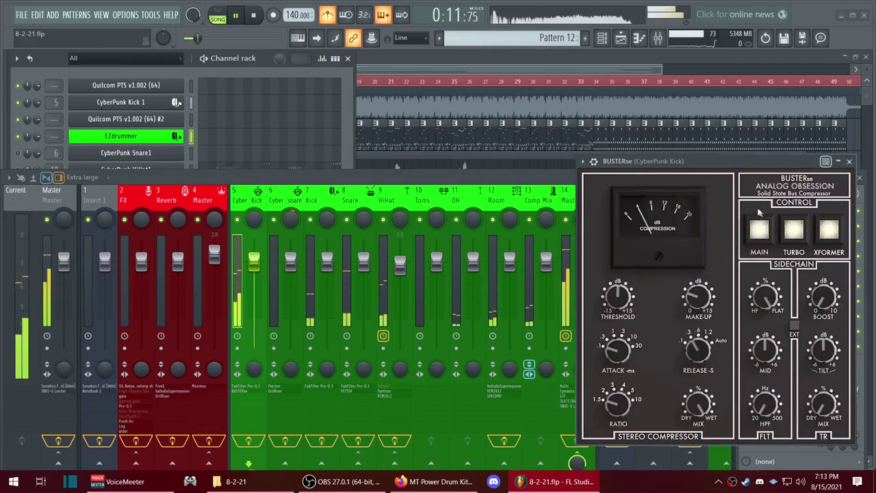
drag(730, 161, 434, 126)
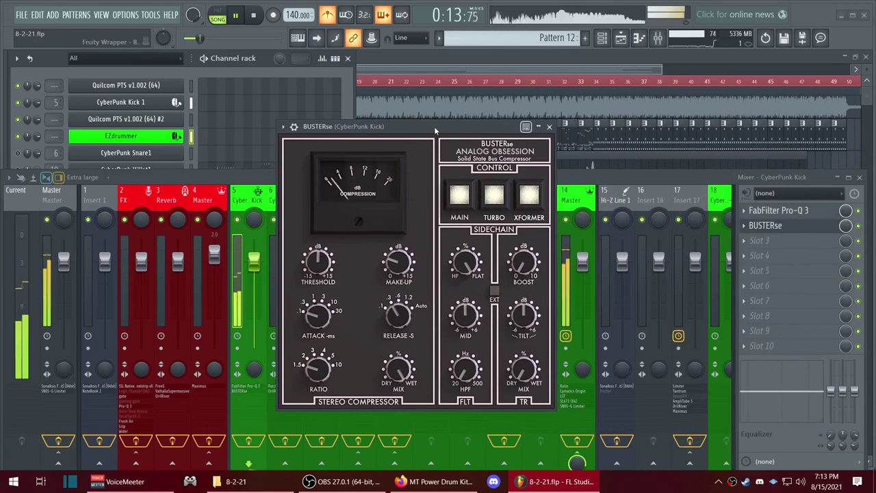
click(550, 127)
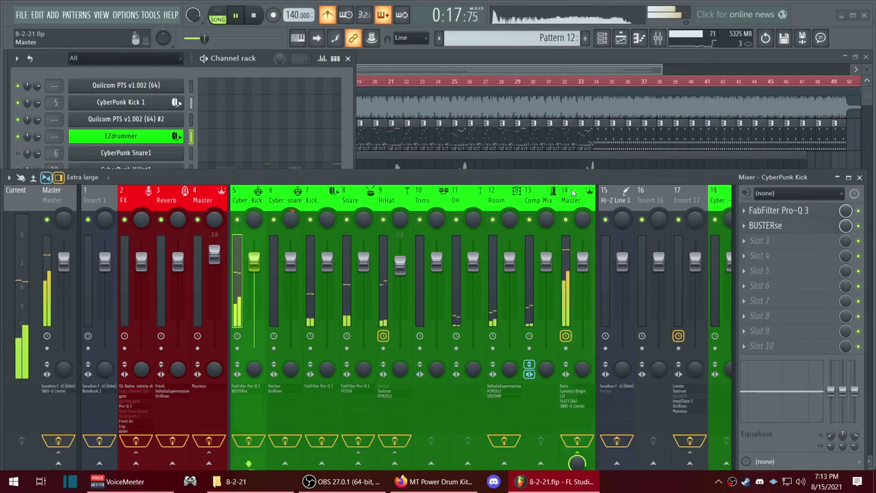
Inspect the Kolin limiting amplifier and the Cymatics Origin effect on the drum Master mixer track, track 14.
click(573, 193)
click(774, 211)
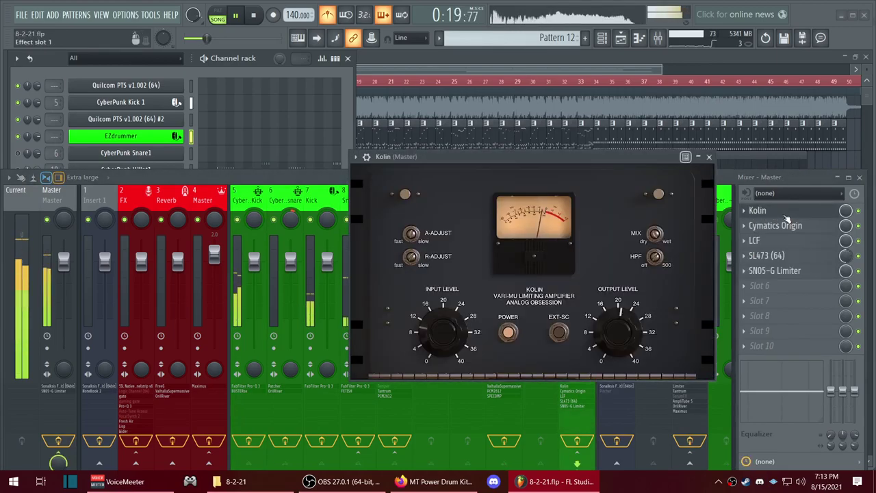
click(773, 211)
click(779, 226)
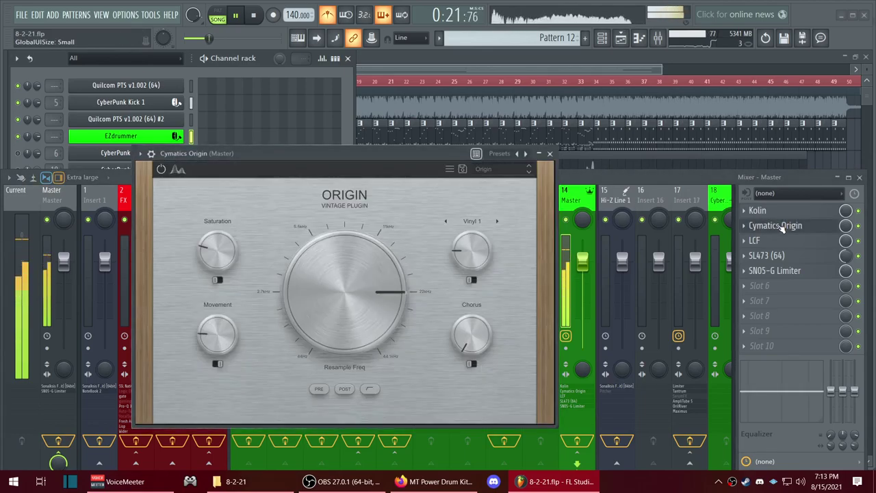
click(782, 227)
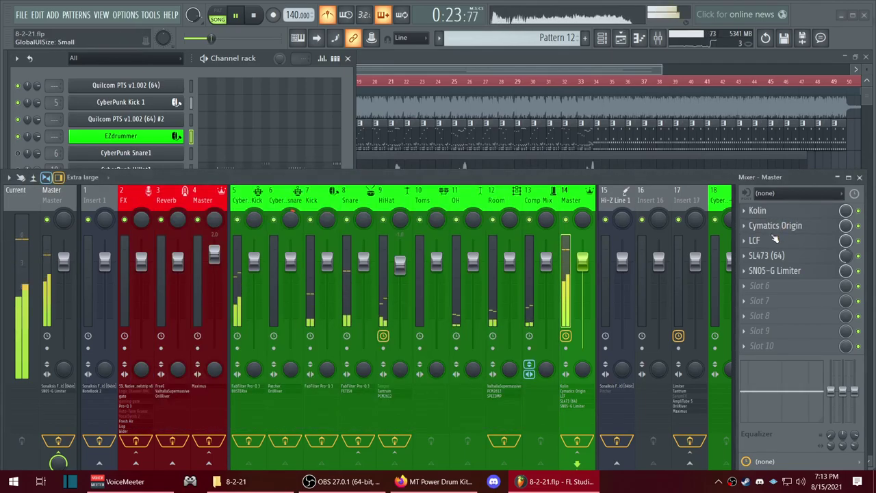
Inspect the remaining effects on the drum Master track: LCF, SL473 (64) and SN05-G Limiter, closing each one after viewing.
click(771, 241)
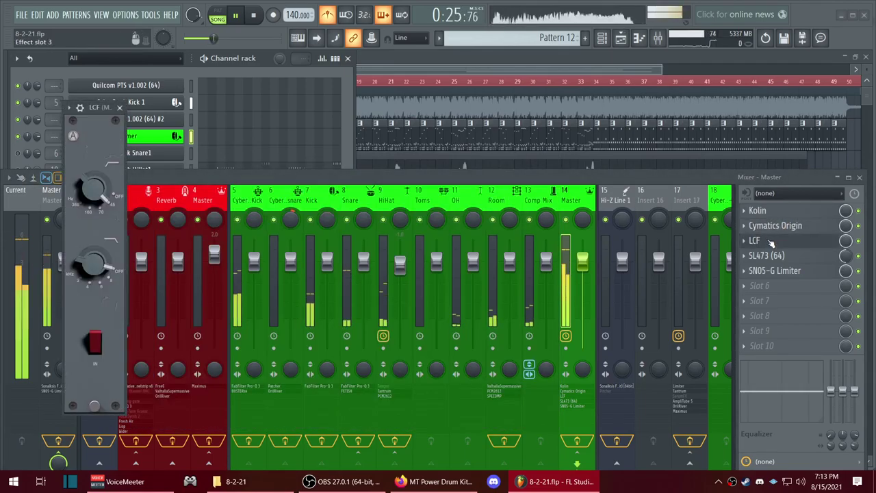
click(772, 241)
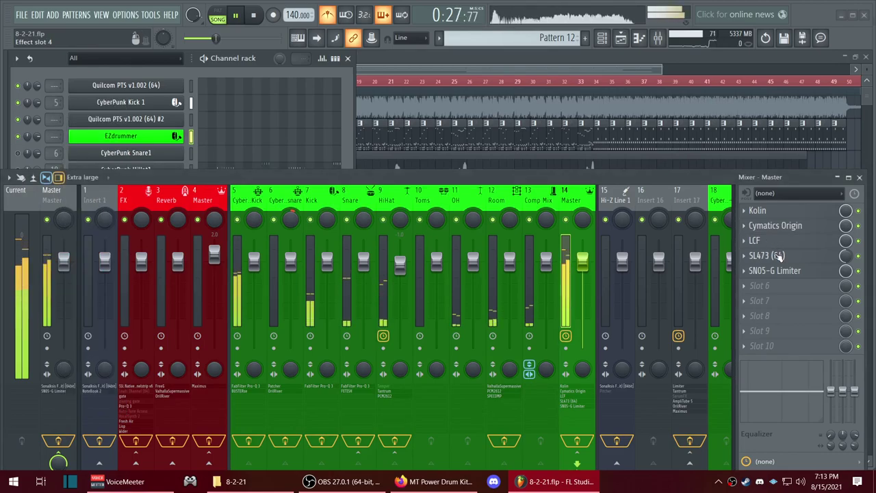
click(778, 255)
click(778, 254)
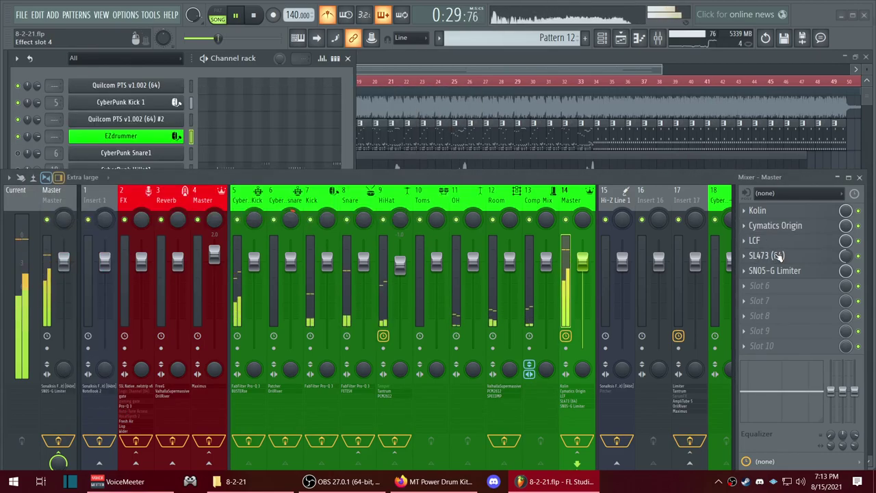
click(772, 271)
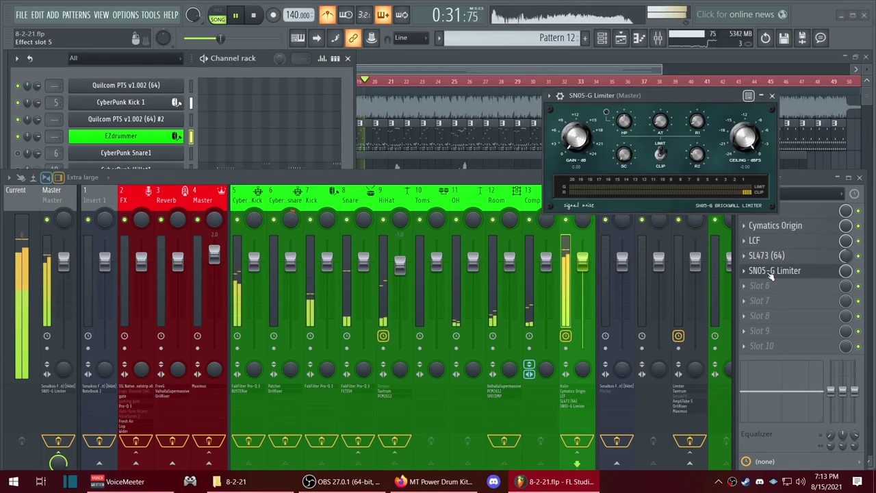
click(773, 271)
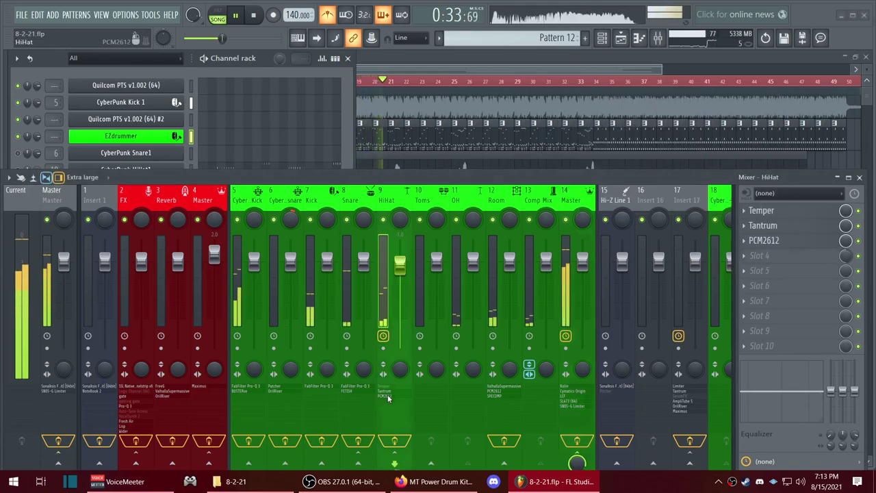
View the PCM2612 Retro Decimator on the HiHat mixer track and return to the CyberPunk Kick track.
click(387, 397)
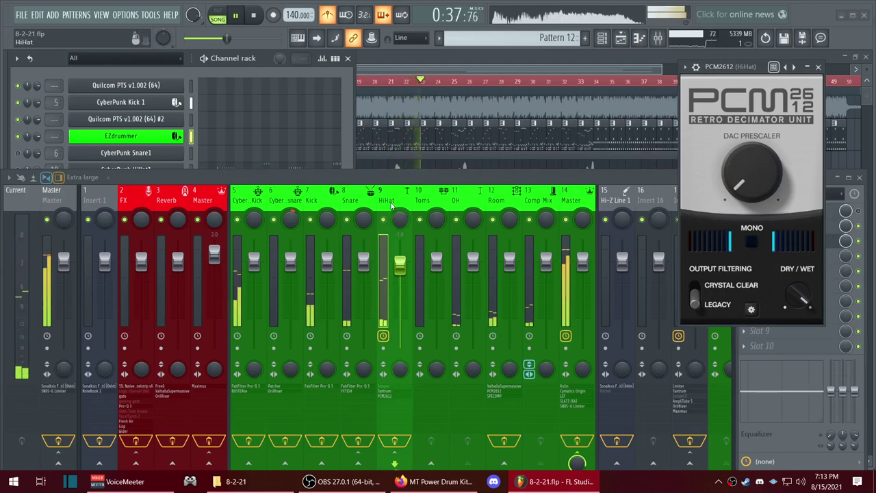
click(252, 203)
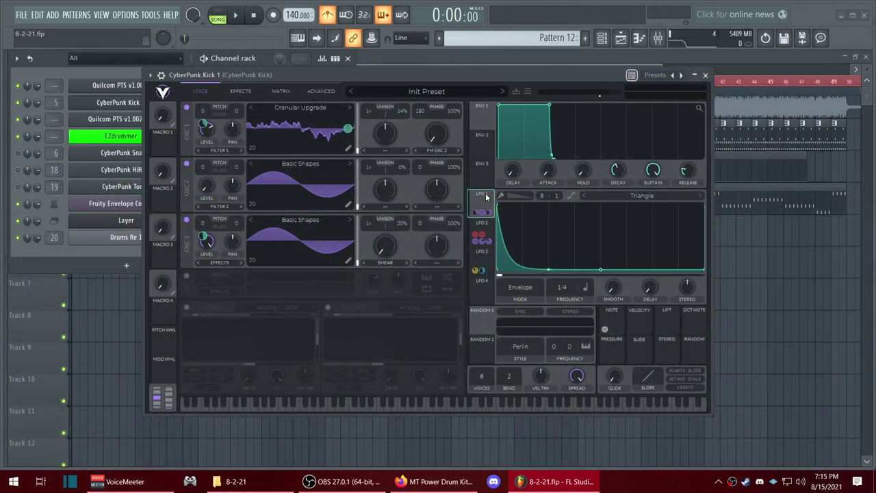
Examine how LFO 2 and LFO 3 modulate the oscillators and effects of CyberPunk Kick 1, including its modulation matrix and advanced settings.
click(489, 229)
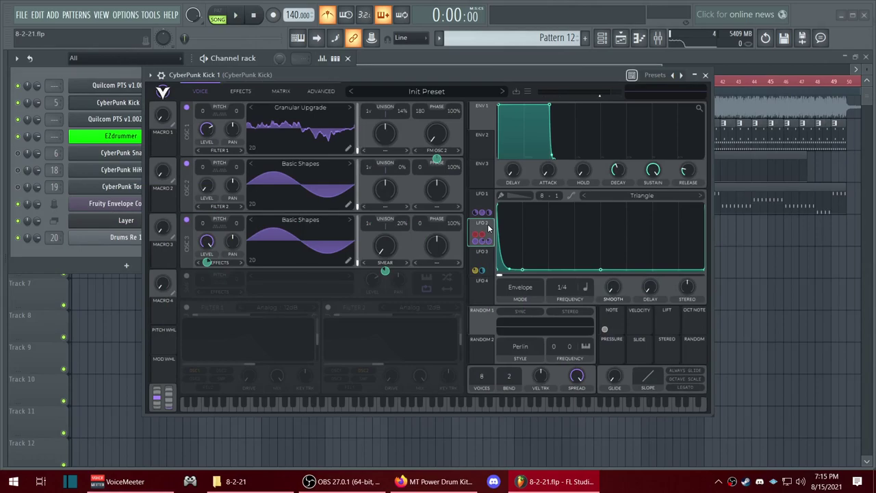
click(241, 91)
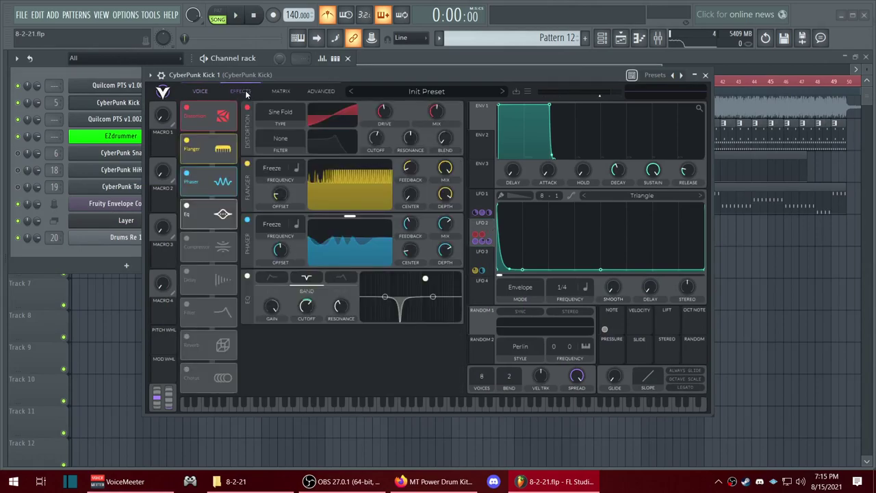
click(487, 259)
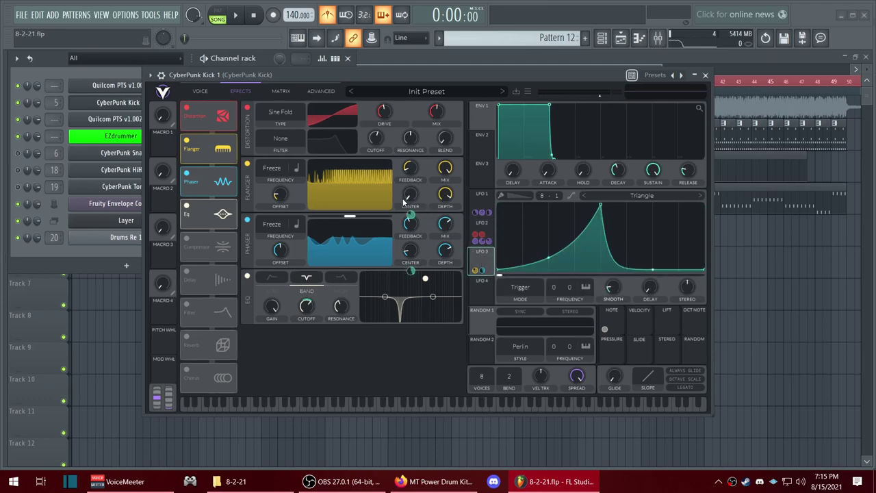
mouse_move(411, 217)
mouse_move(411, 273)
click(280, 92)
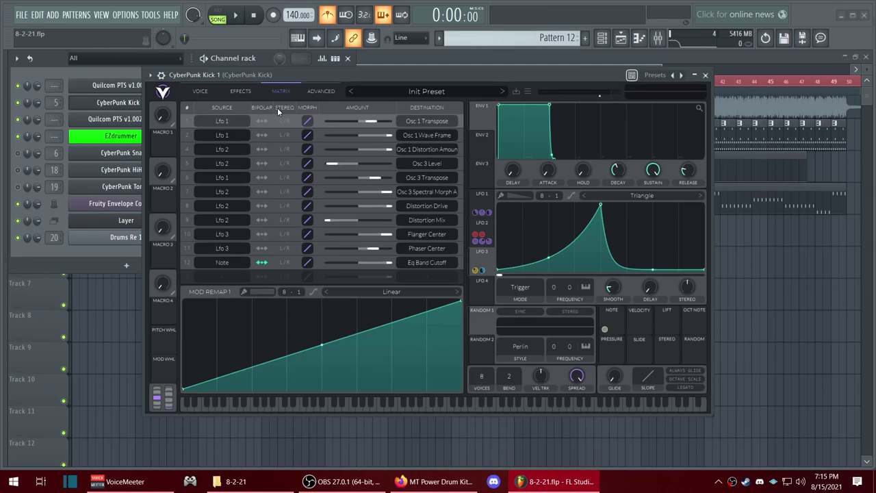
click(317, 91)
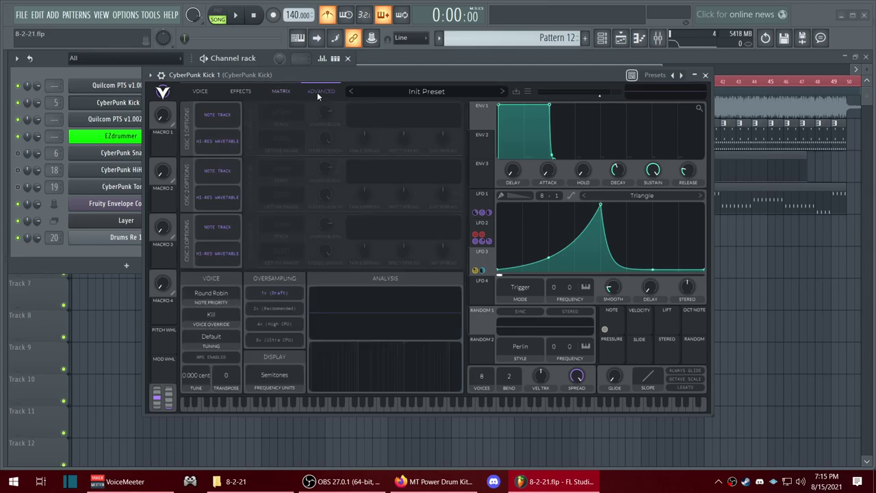